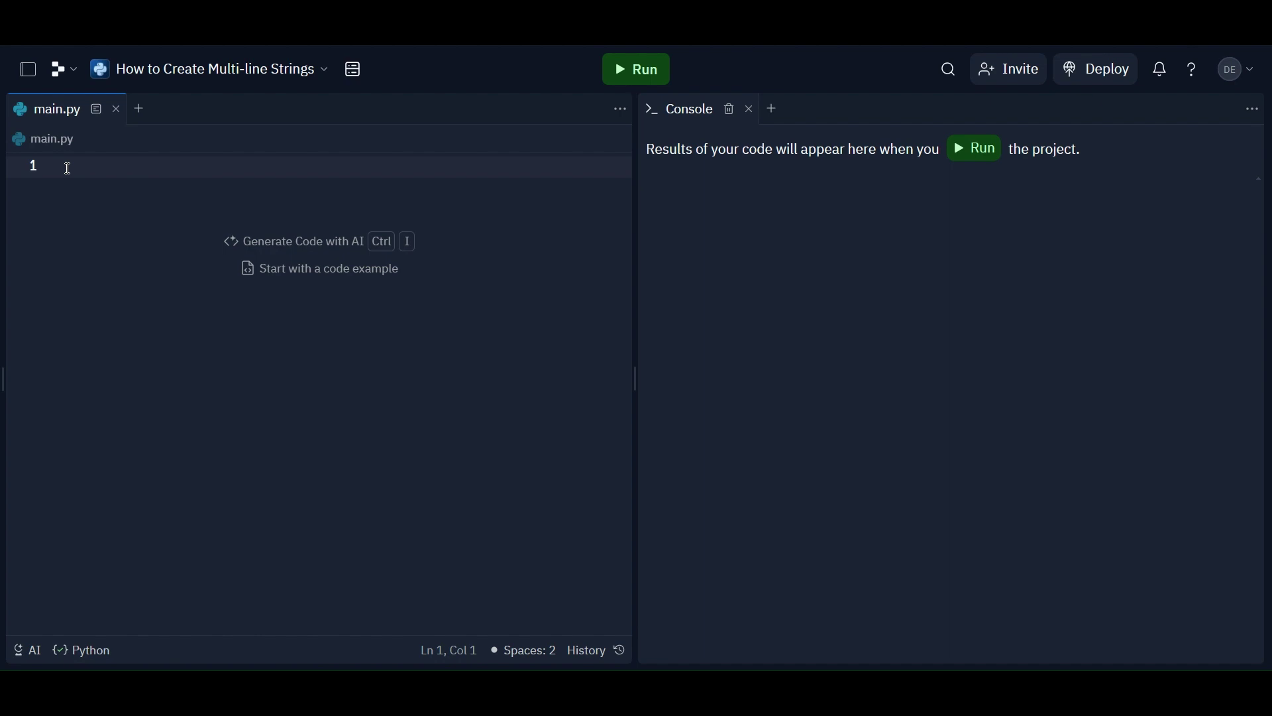
pyautogui.write('multi_')
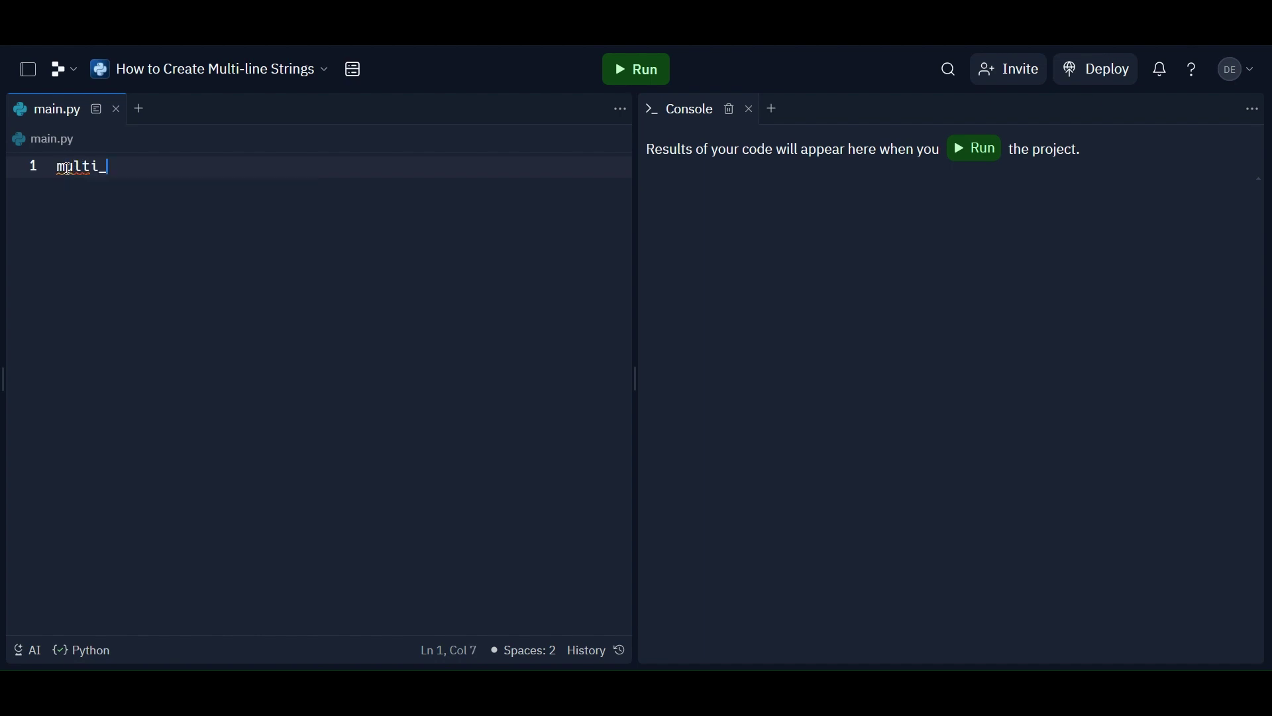
pyautogui.write('line_s')
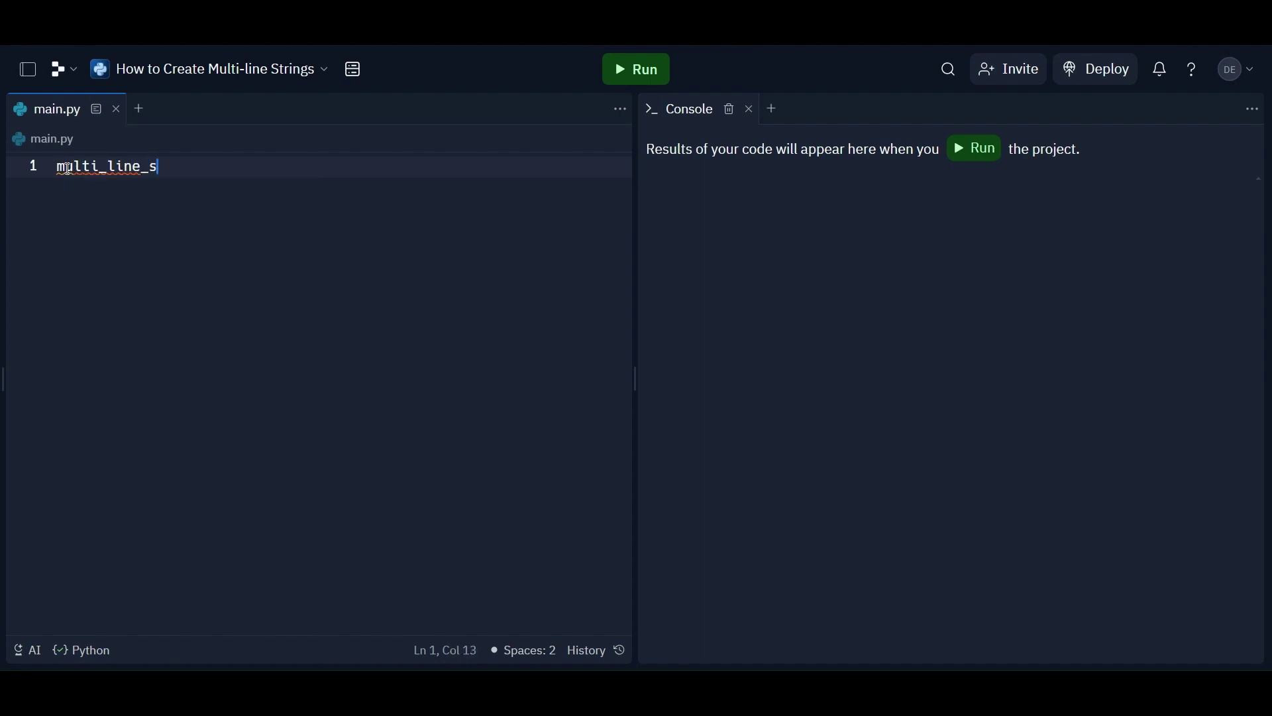
pyautogui.write('tring = ')
pyautogui.write('"""T')
pyautogui.write('hi is a ')
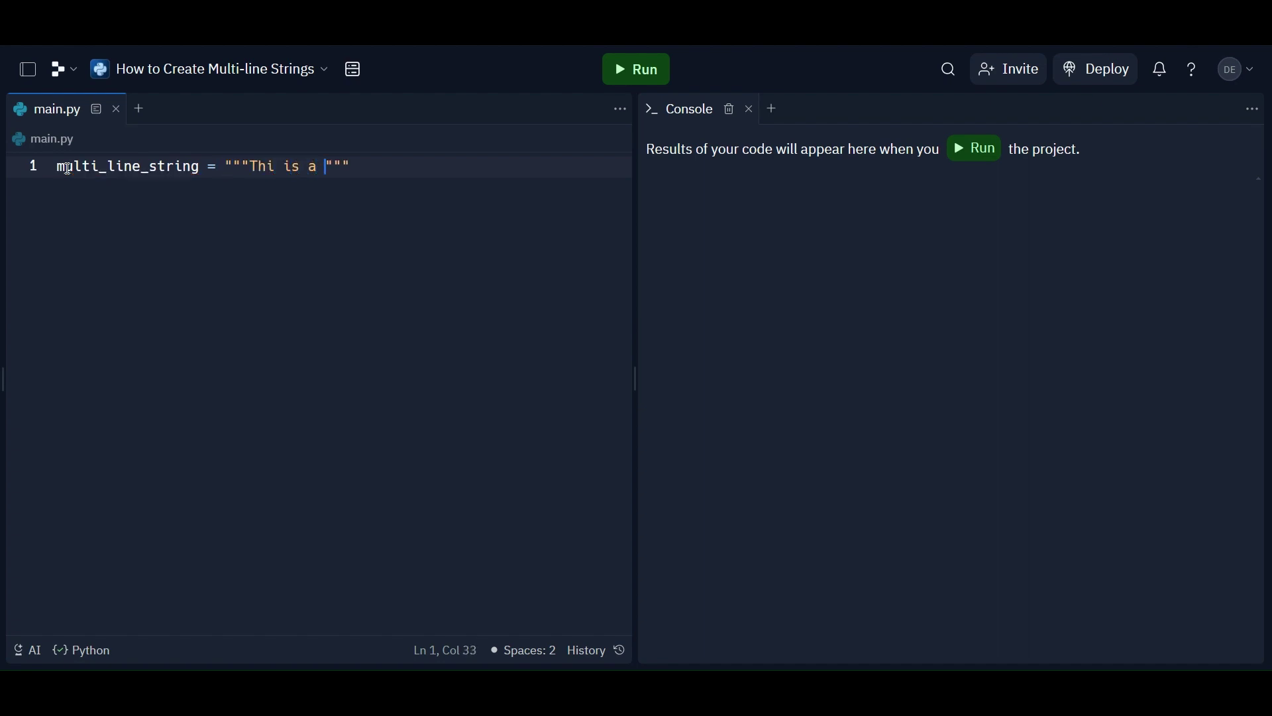
pyautogui.write('multi')
pyautogui.write('-line')
pyautogui.write(' string')
# Write multi_line_string as a three-line triple-quoted string with closing quotes on their own line
pyautogui.press('Return')
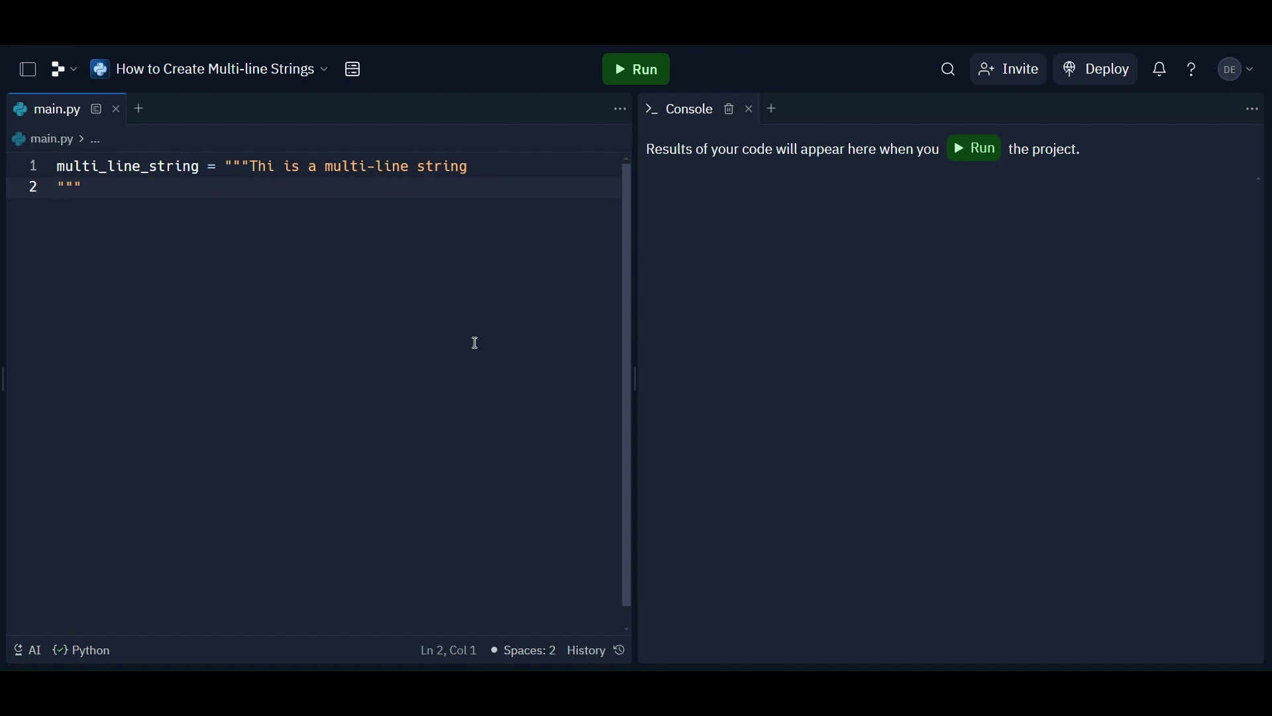
pyautogui.write('It can')
pyautogui.write(' span acr')
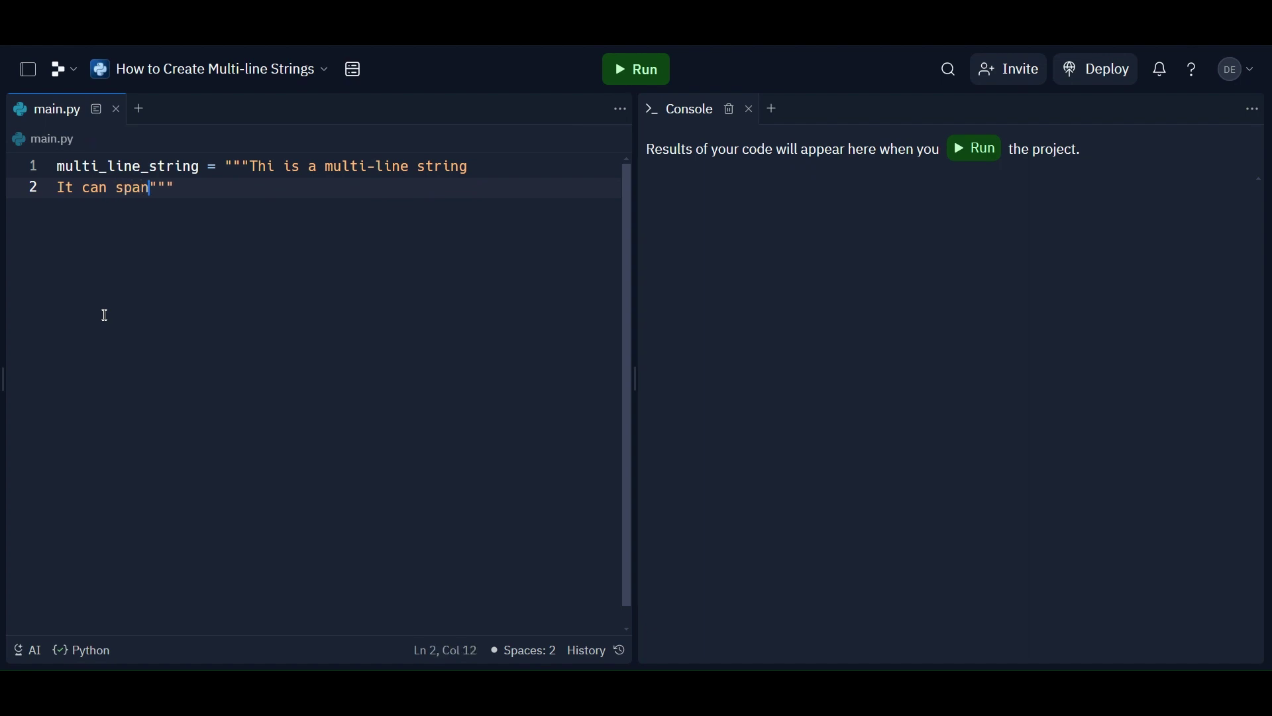
pyautogui.write('oss mu')
pyautogui.write('ltiple li')
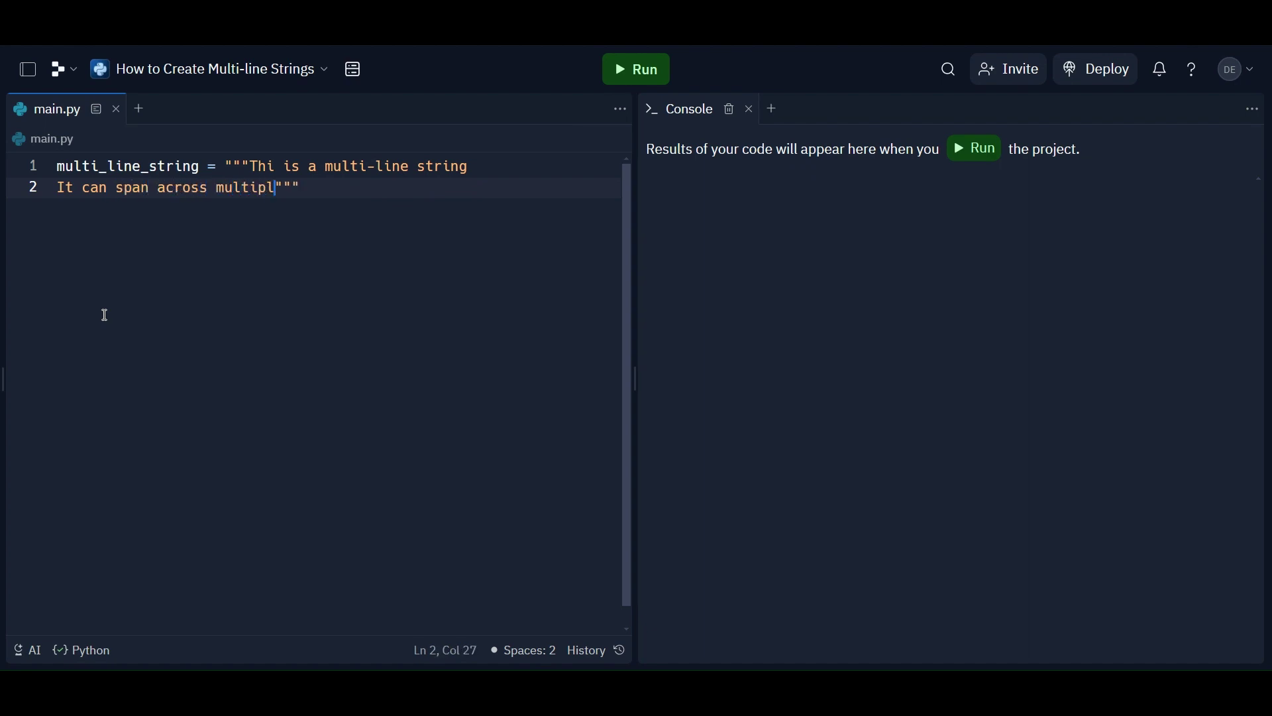
pyautogui.write('nes')
pyautogui.press('Return')
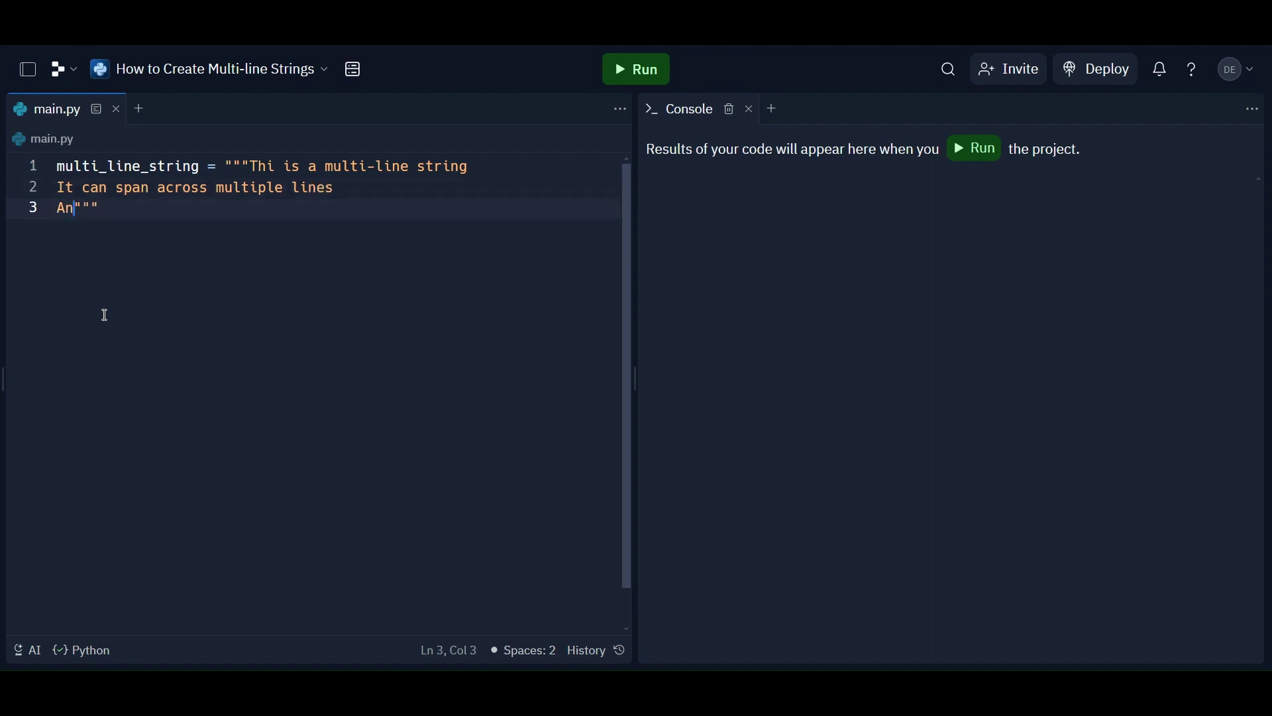
pyautogui.write('And preserve th')
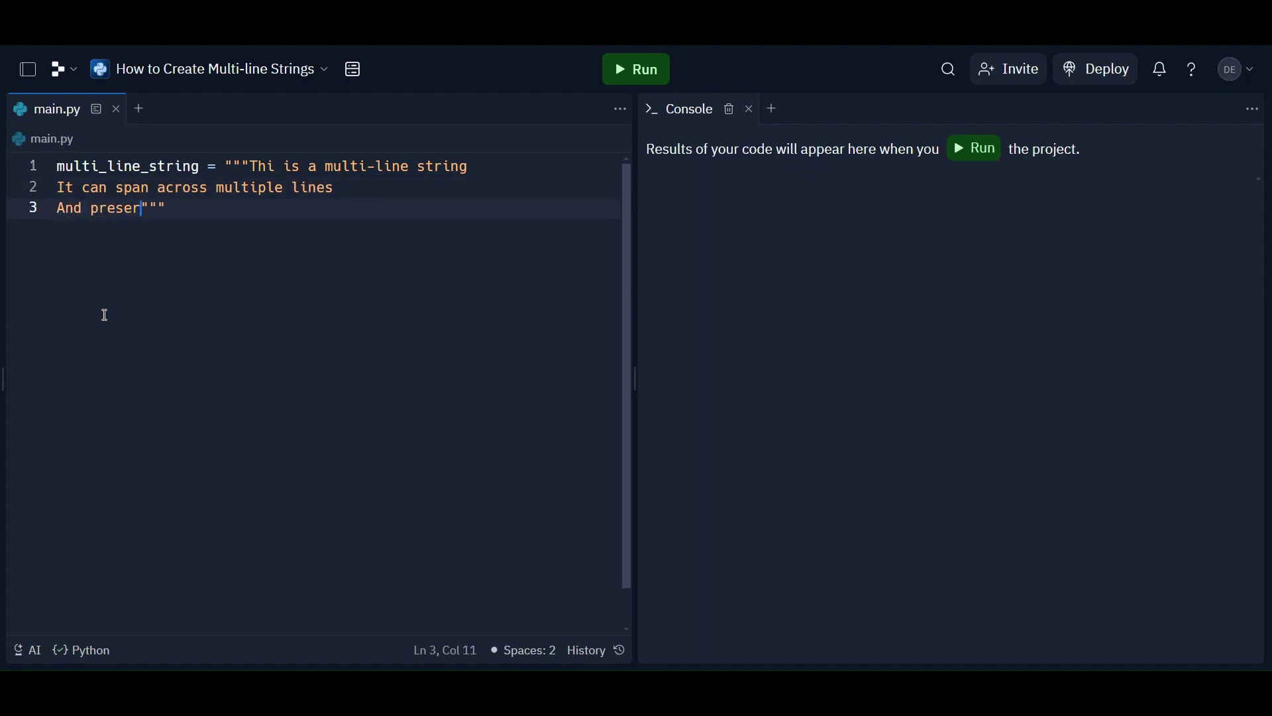
pyautogui.write('e line b')
pyautogui.write('reaks')
pyautogui.press('Return')
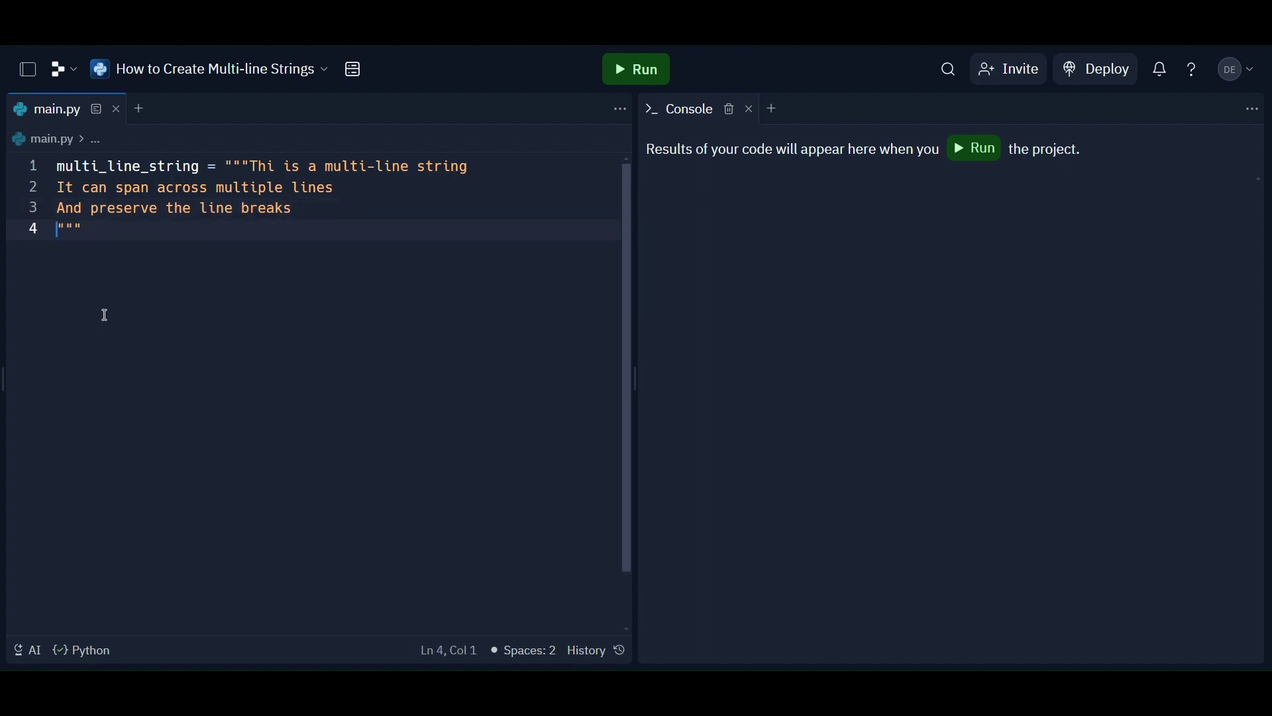
pyautogui.moveTo(84, 229); pyautogui.dragTo(35, 234)
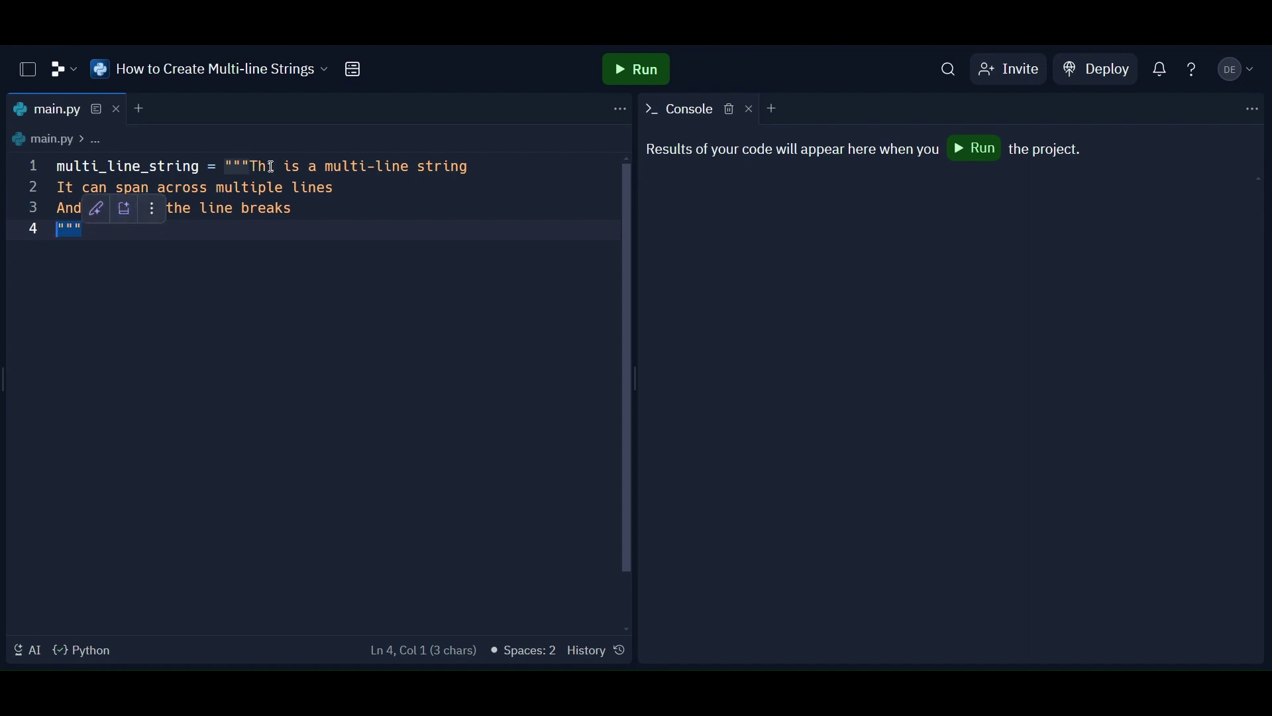
pyautogui.moveTo(250, 166); pyautogui.dragTo(302, 207)
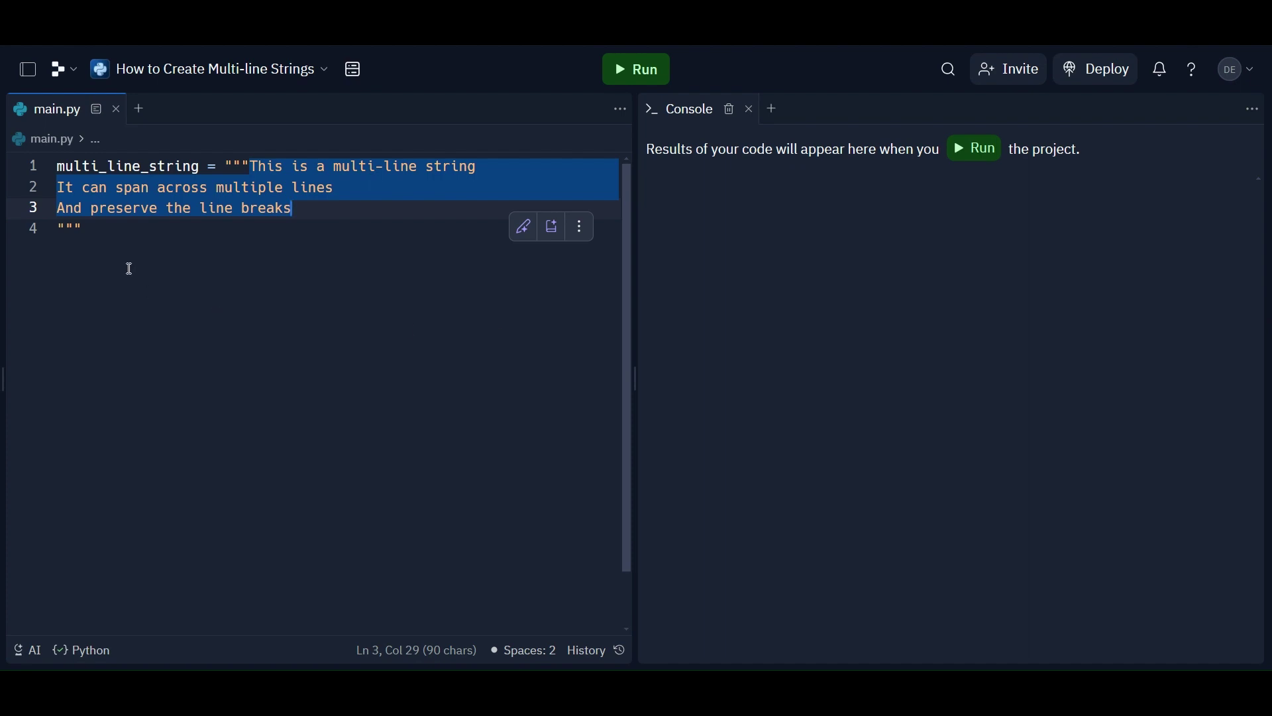
# Add a print(multi_line_string) line after the string, using the autocomplete suggestion
pyautogui.click(79, 265)
pyautogui.press('Return')
pyautogui.write('p')
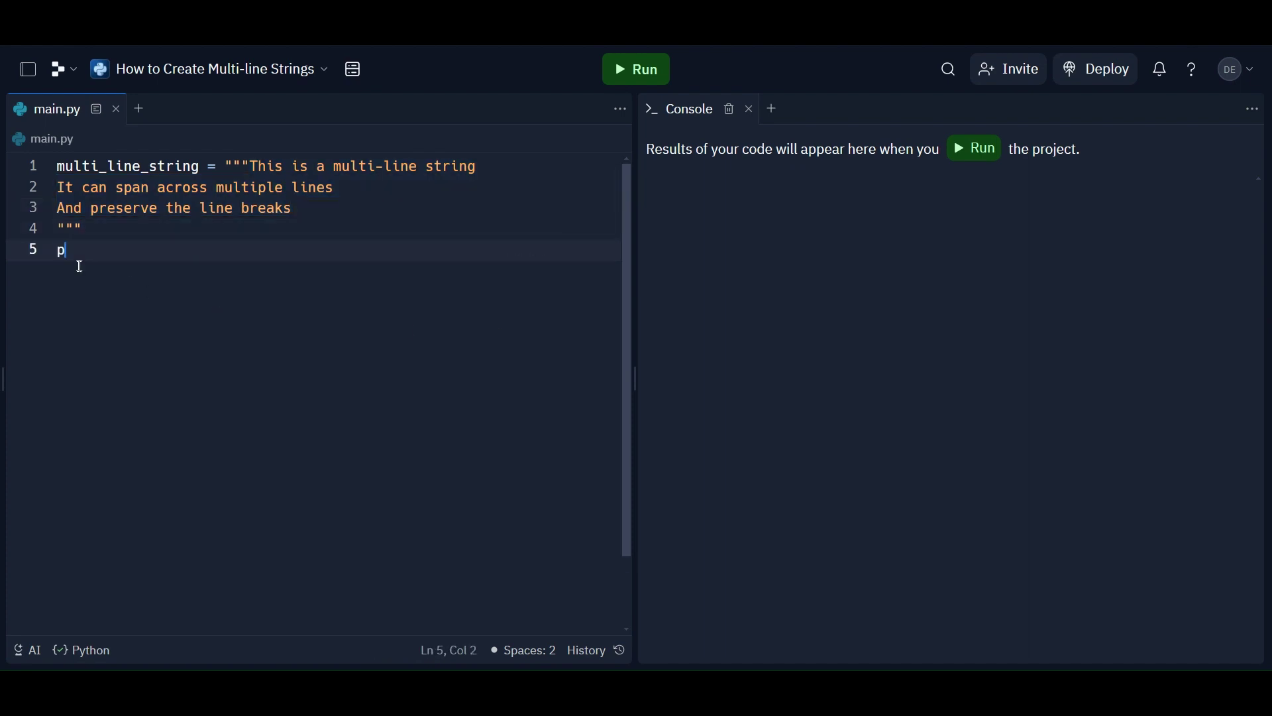
pyautogui.write('rint(')
pyautogui.write('m')
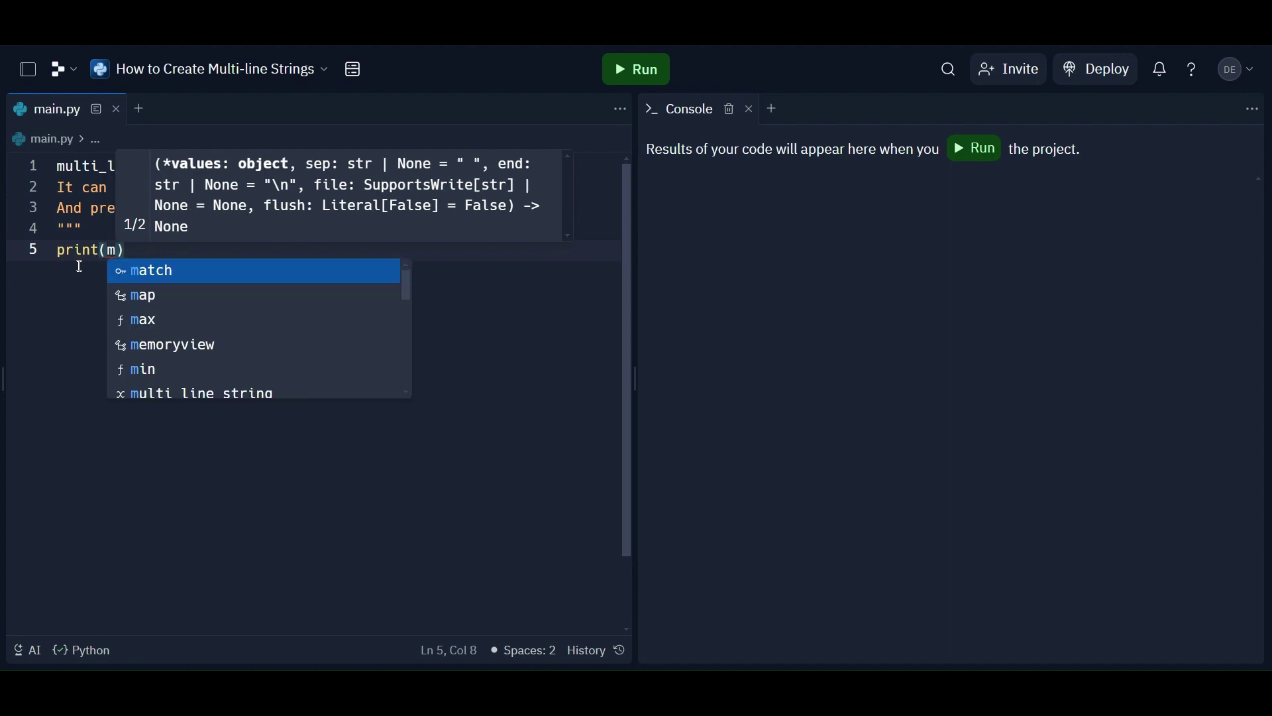
pyautogui.write('ult')
pyautogui.press('Tab')
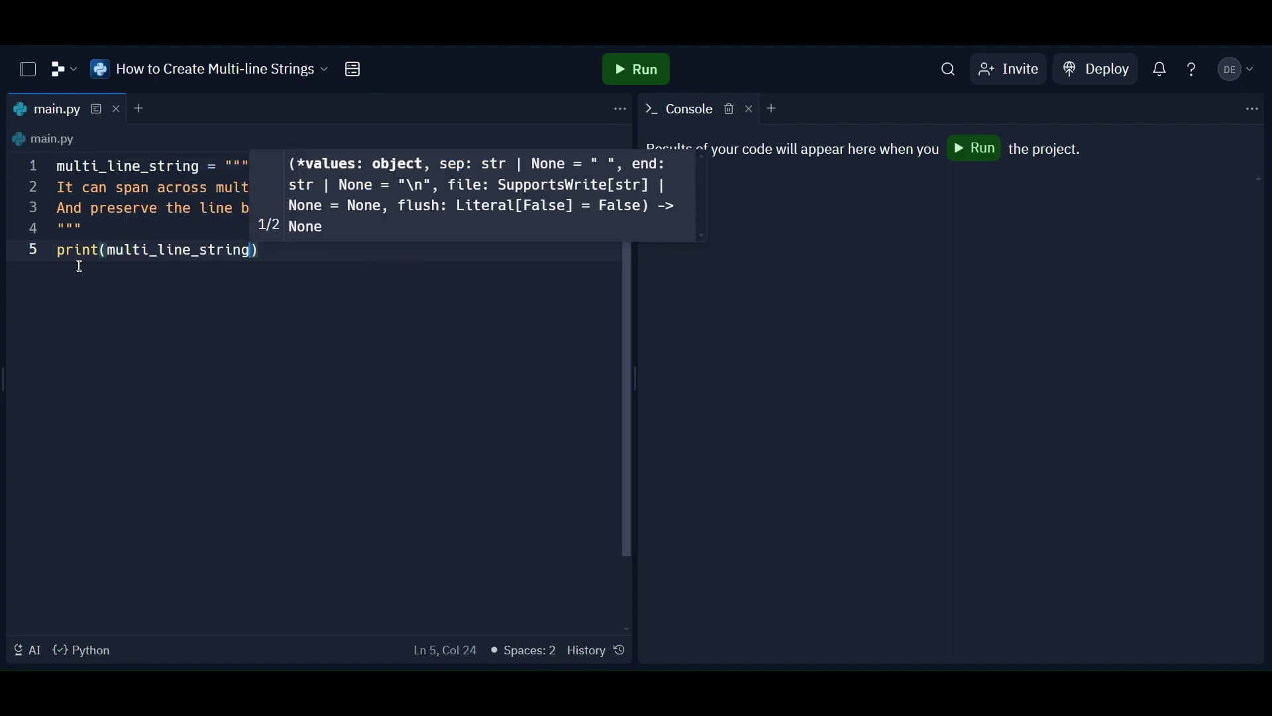
pyautogui.press('End')
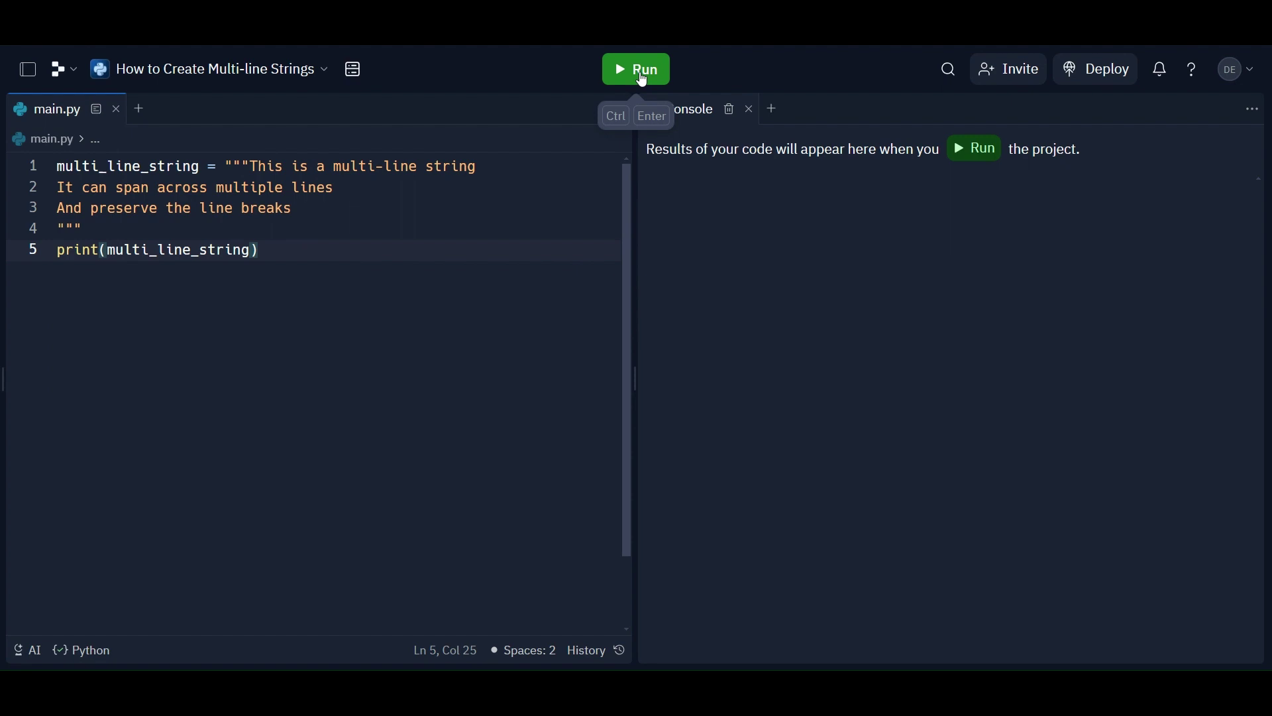
# Run main.py so the console shows the string's three lines
pyautogui.click(637, 69)
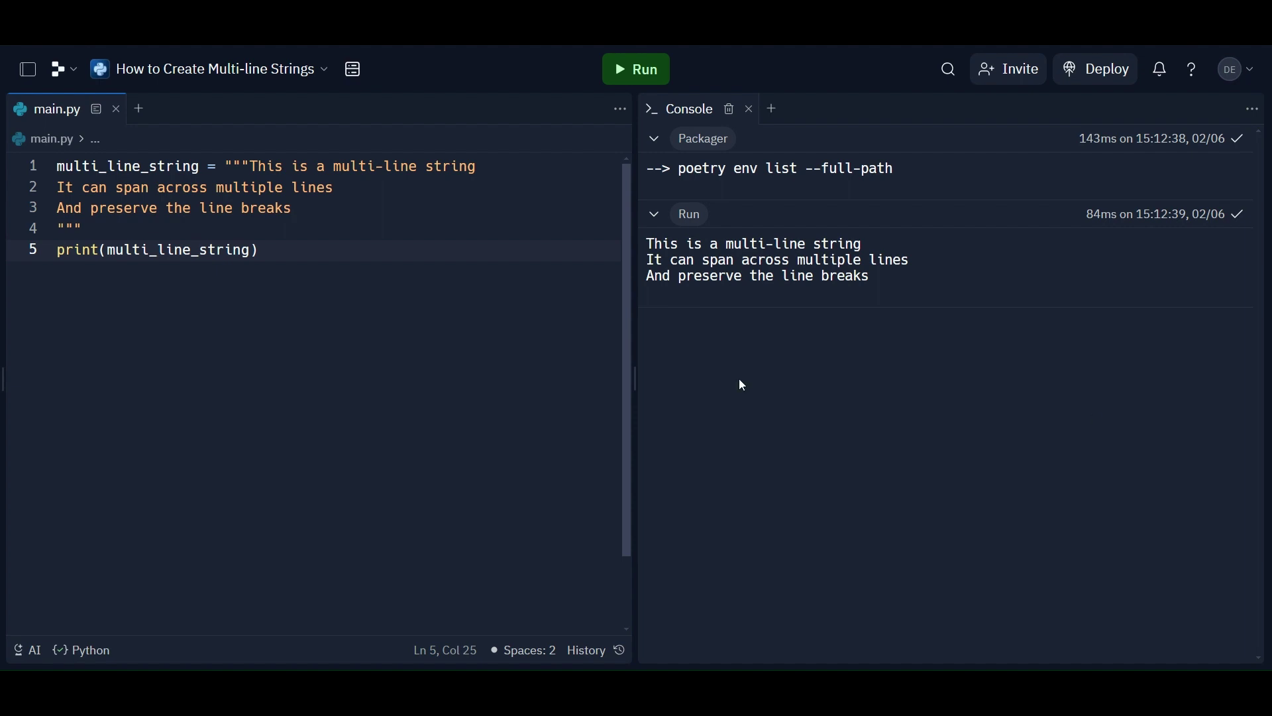
# Replace the closing and opening triple double quotes with triple single quotes
pyautogui.moveTo(82, 228); pyautogui.dragTo(57, 228)
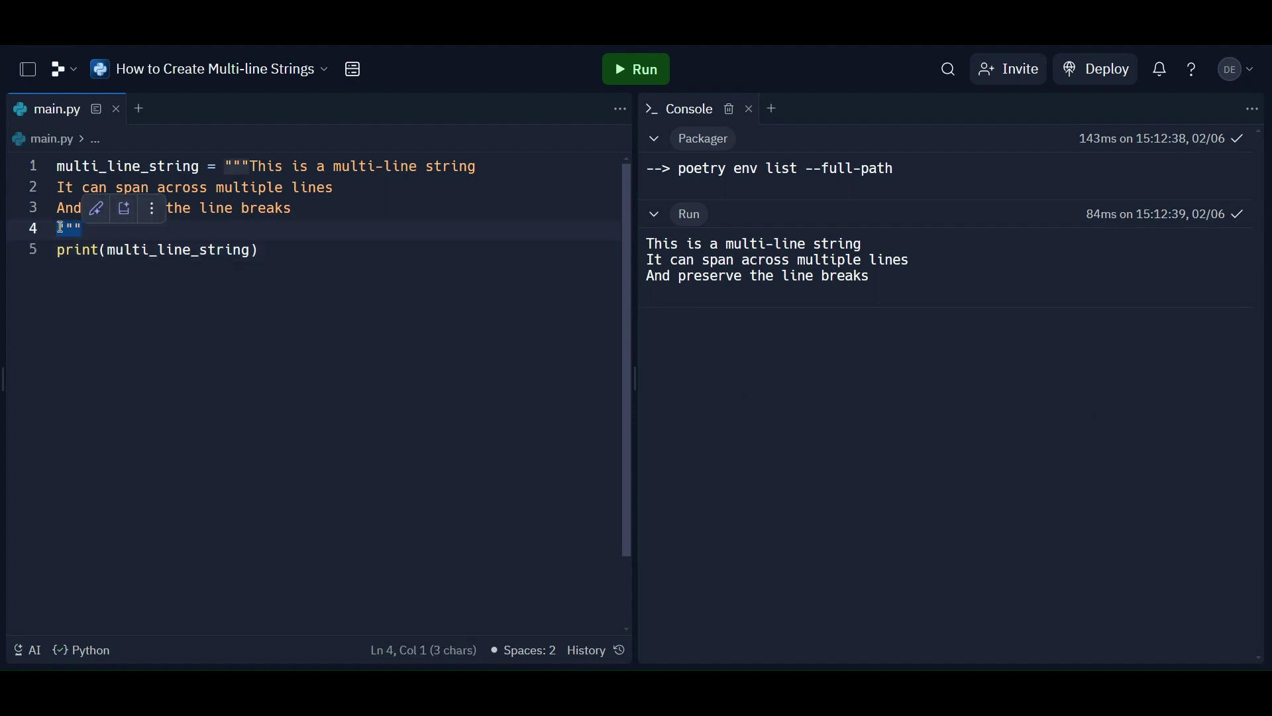
pyautogui.press('BackSpace')
pyautogui.write("'''")
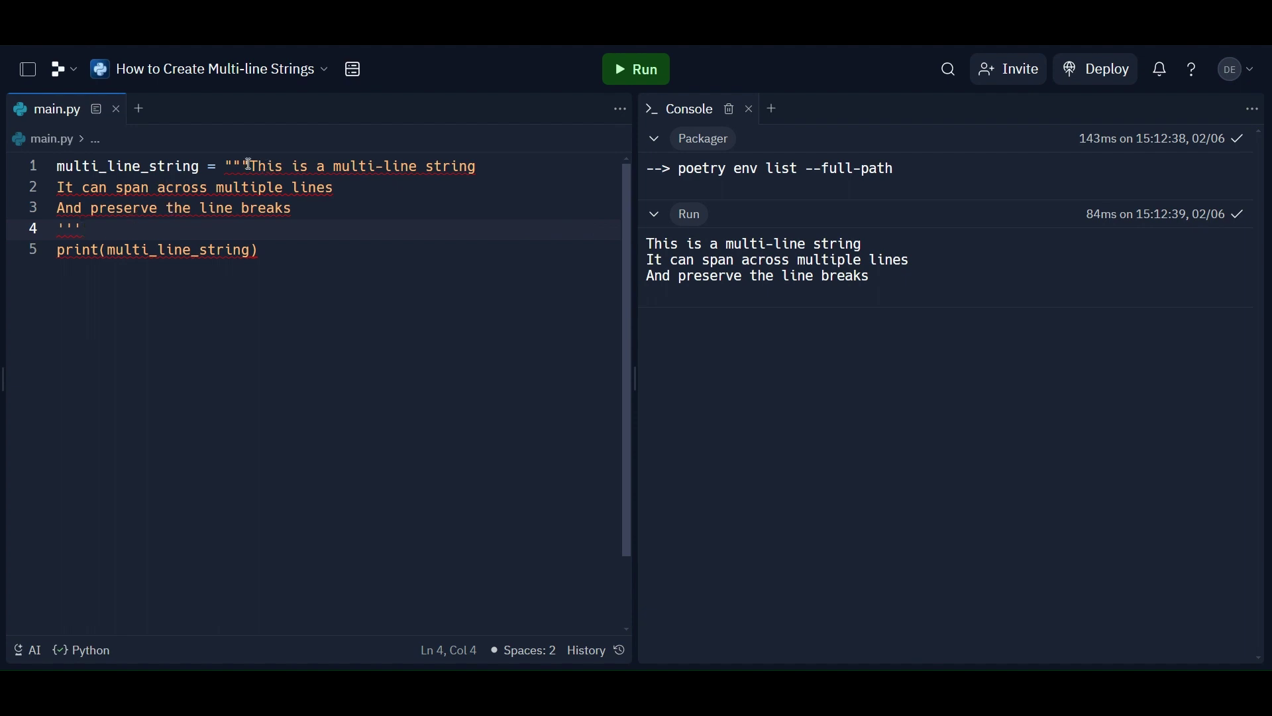
pyautogui.moveTo(247, 166); pyautogui.dragTo(227, 167)
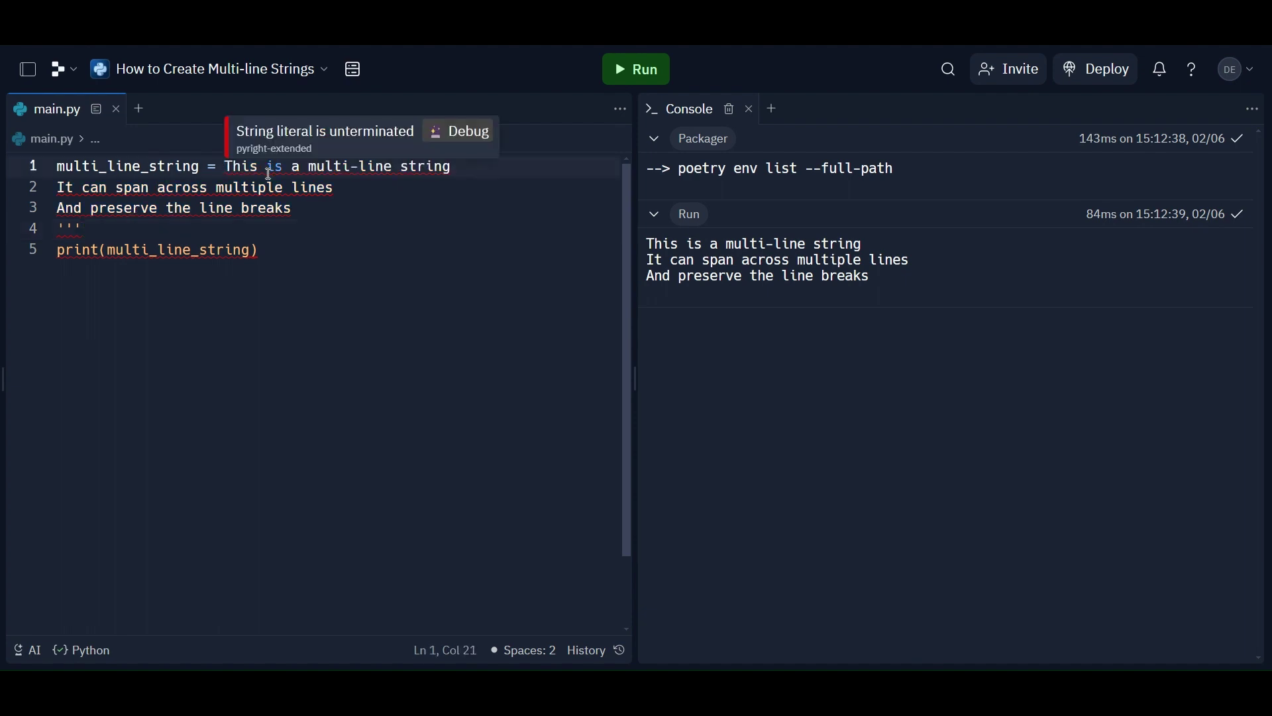
pyautogui.write("'''")
# Delete the auto-inserted extra single quotes and stray letters at the end of line 1
pyautogui.press('End')
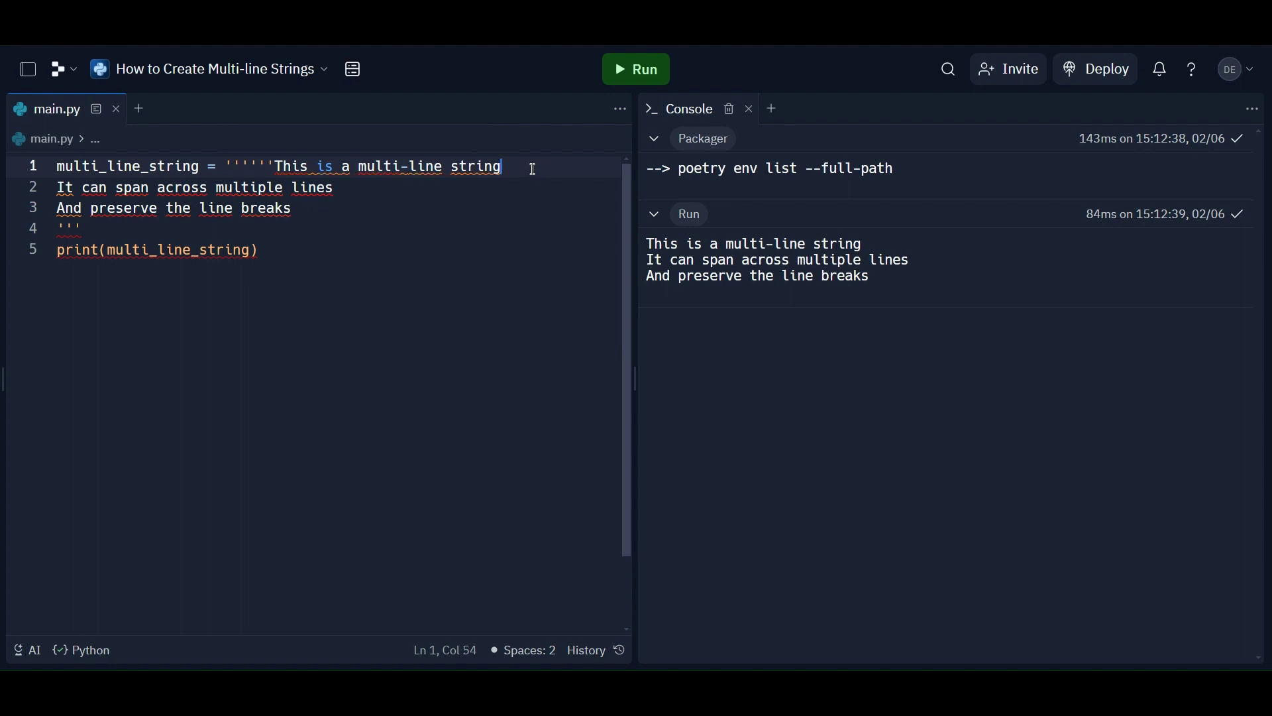
pyautogui.click(275, 166)
pyautogui.press('BackSpace')
pyautogui.press('BackSpace')
pyautogui.press('BackSpace')
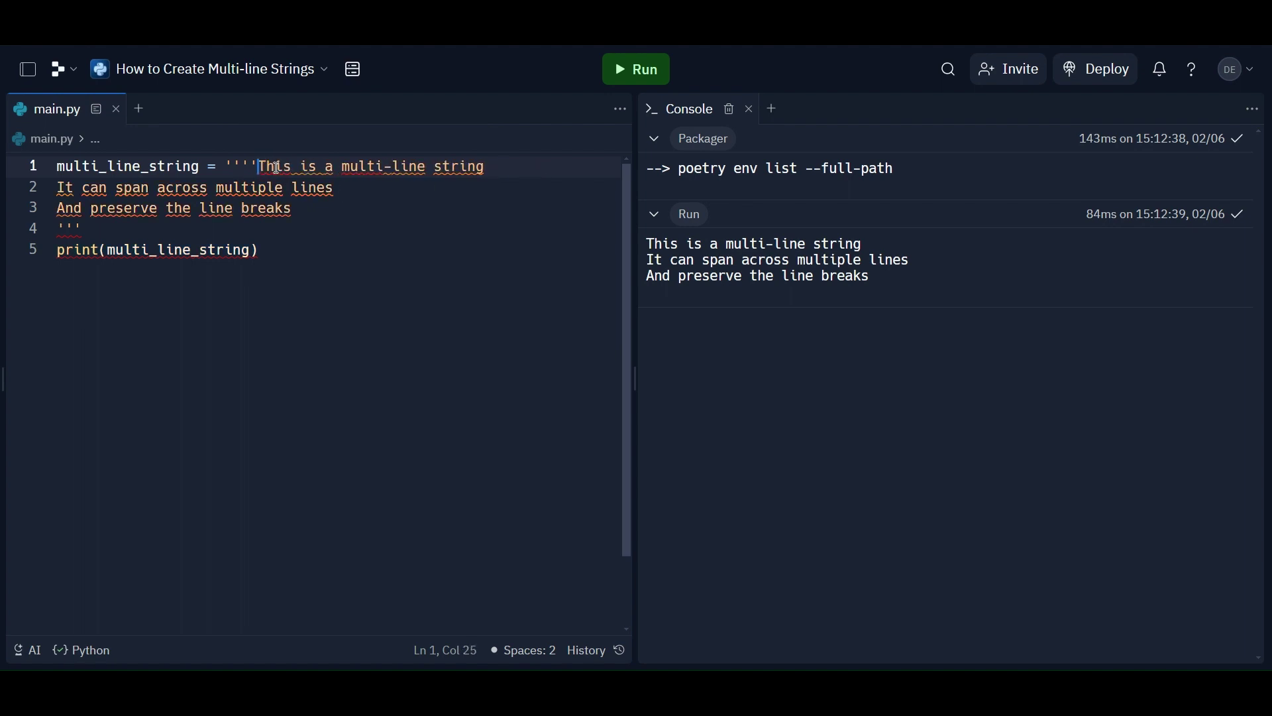
pyautogui.click(517, 168)
pyautogui.write('eith')
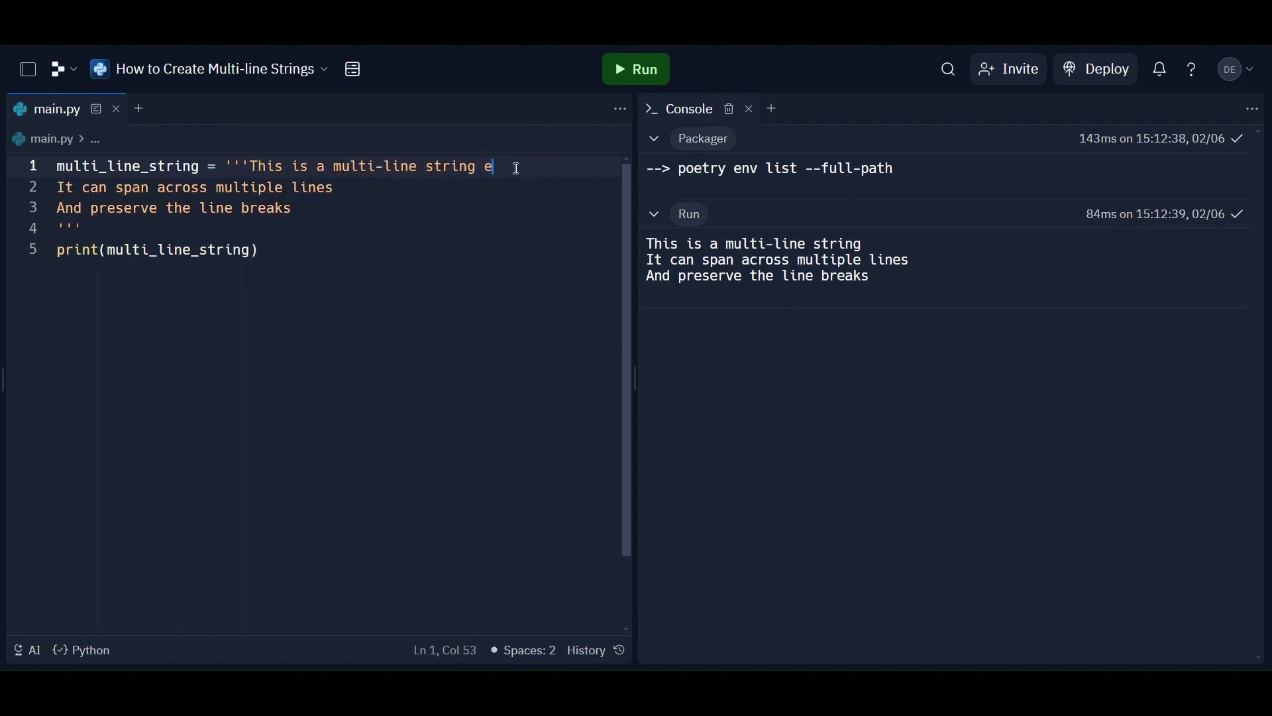
pyautogui.press('BackSpace')
pyautogui.press('BackSpace')
pyautogui.press('BackSpace')
pyautogui.write('with "')
pyautogui.write('double ')
pyautogui.write('quotes')
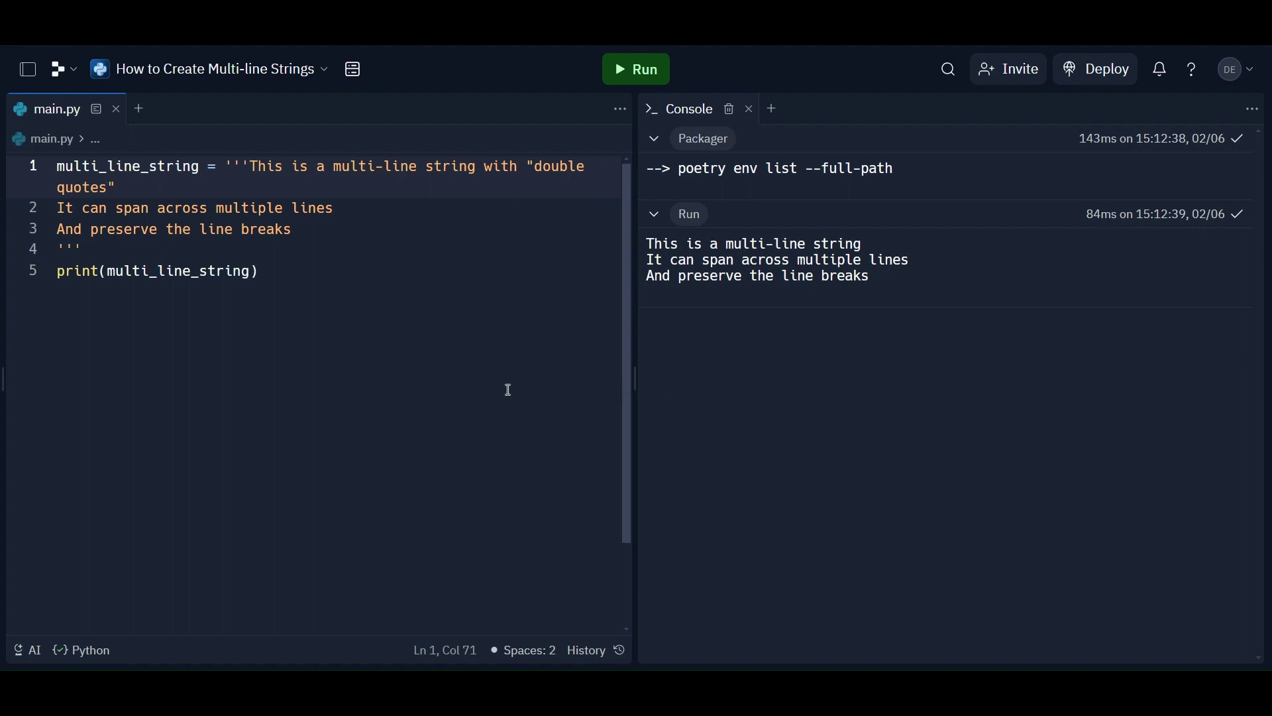
# Clear the console and rerun so "double quotes" prints intact, then select line 4's closing '''
pyautogui.click(730, 108)
pyautogui.click(637, 69)
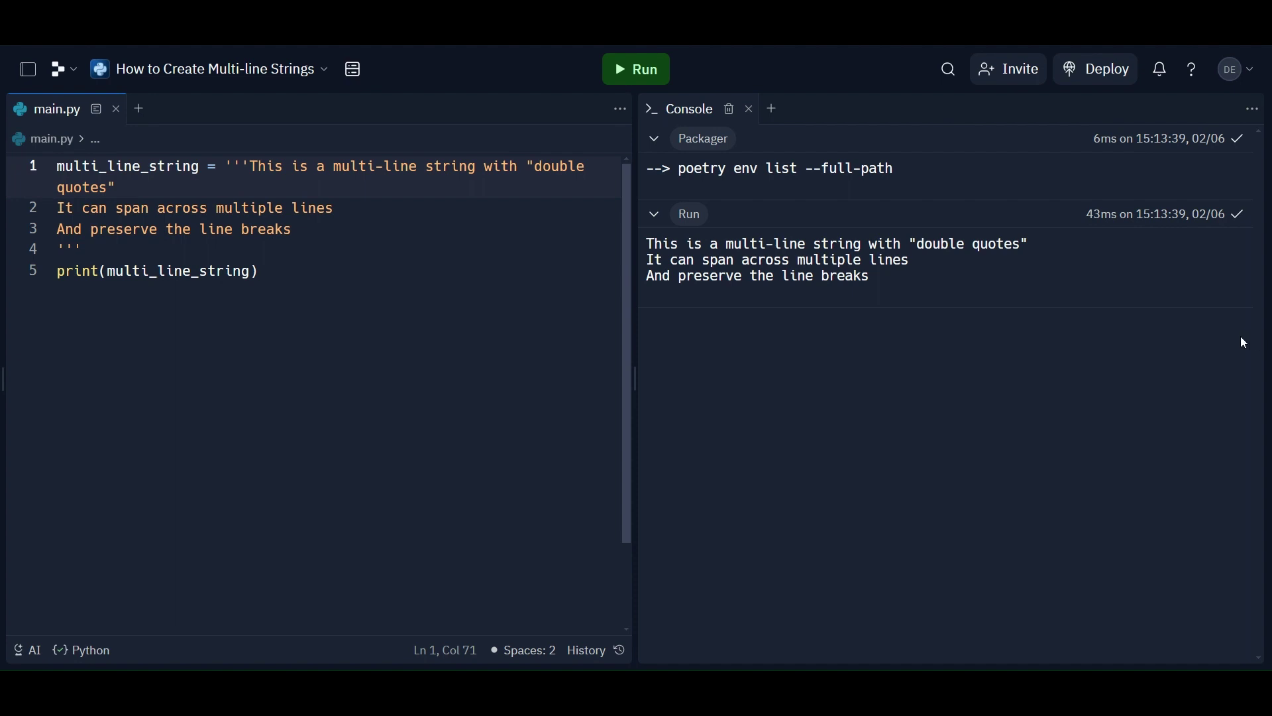
pyautogui.click(90, 249)
pyautogui.moveTo(90, 249); pyautogui.dragTo(35, 250)
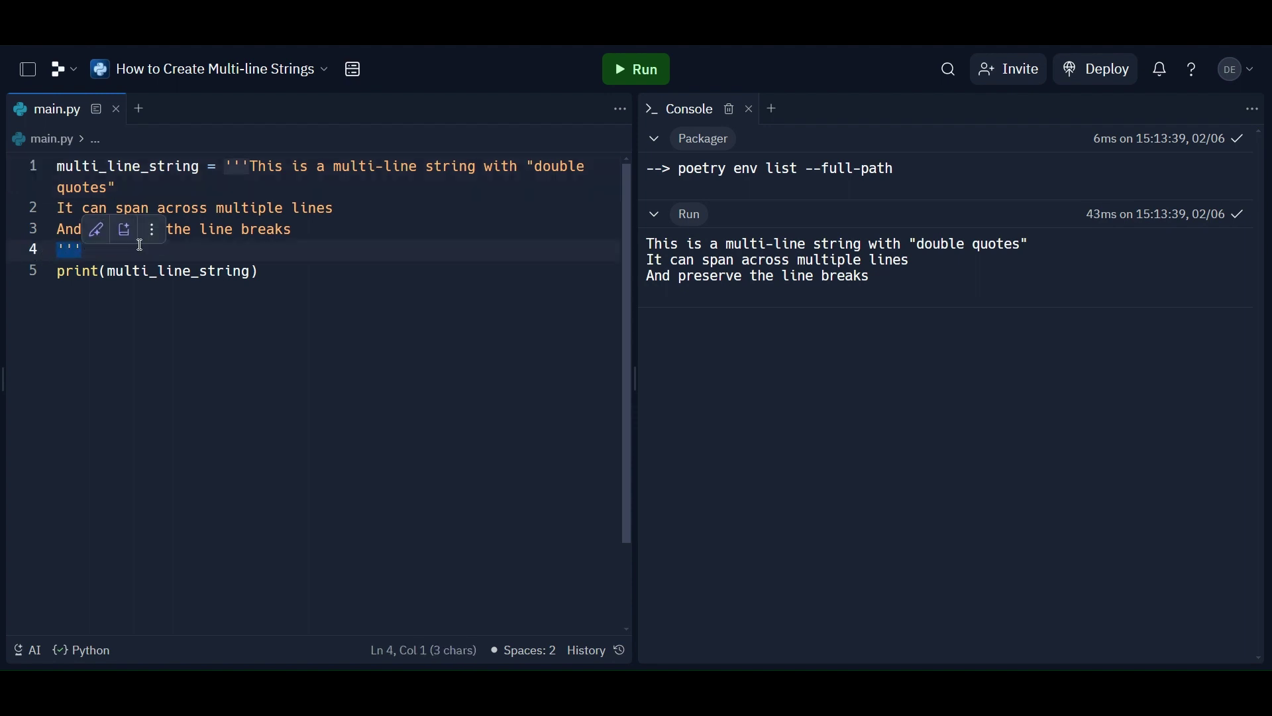